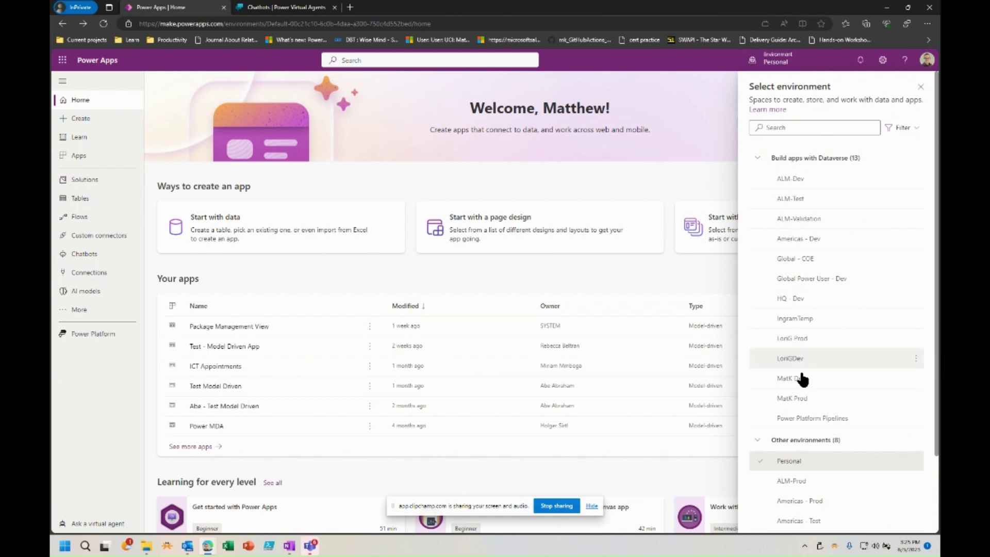
Step: Switch to the MatK Prod environment and choose PVA2Asset_1_0_0_2.zip as the solution file to import
left_click(800, 404)
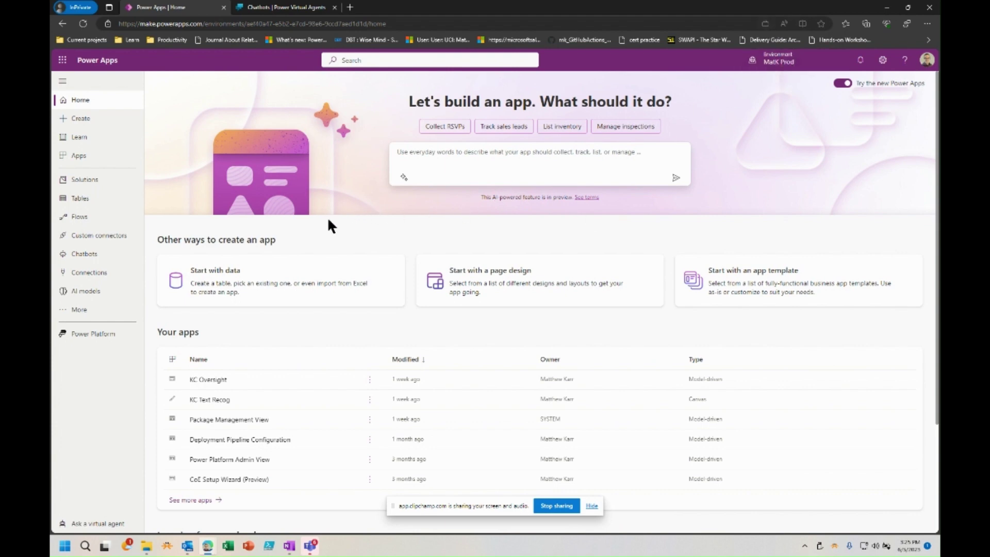
left_click(92, 186)
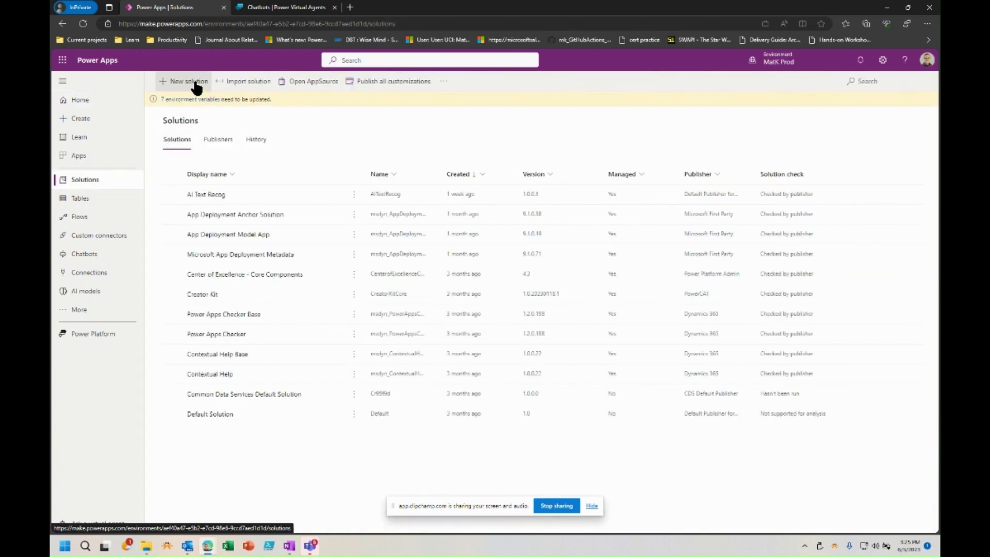
left_click(248, 82)
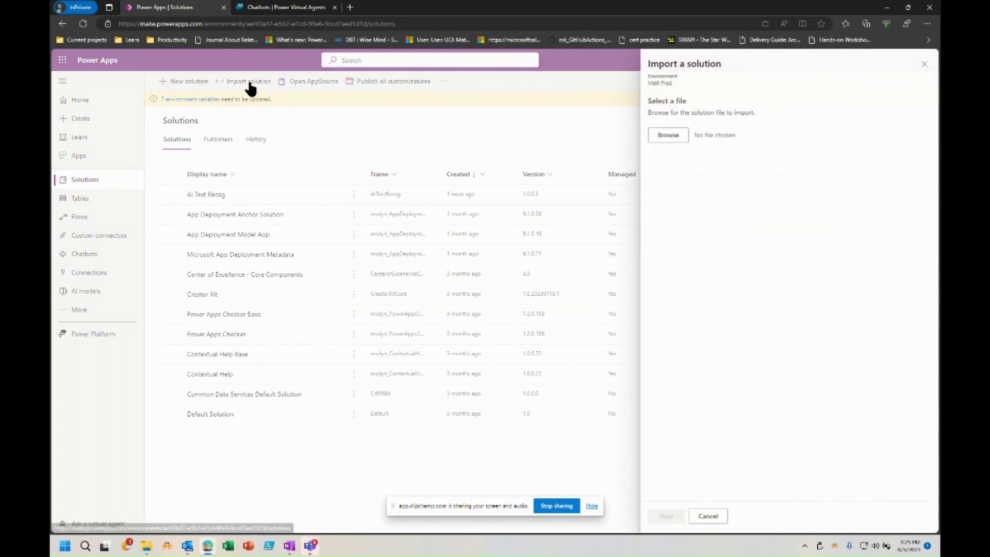
left_click(666, 138)
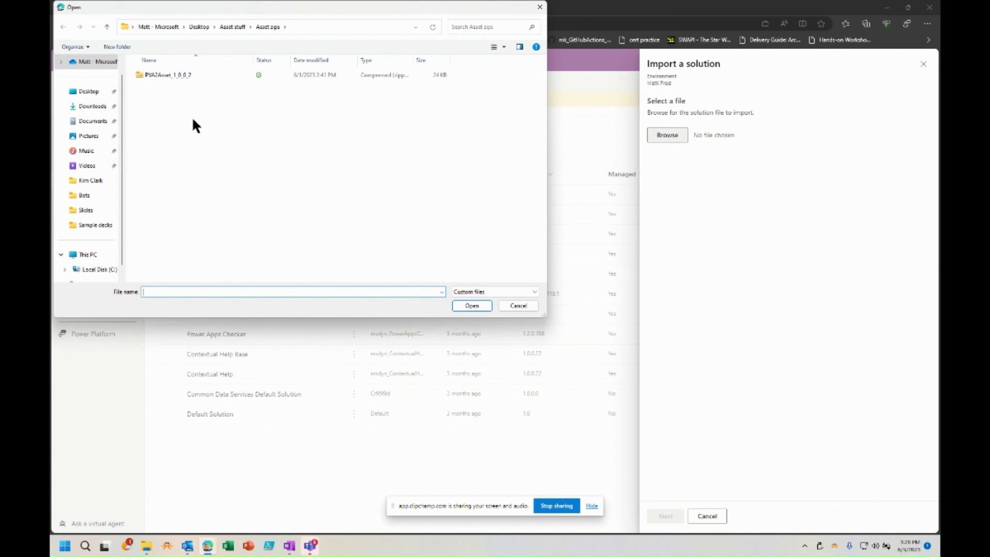
left_click(182, 76)
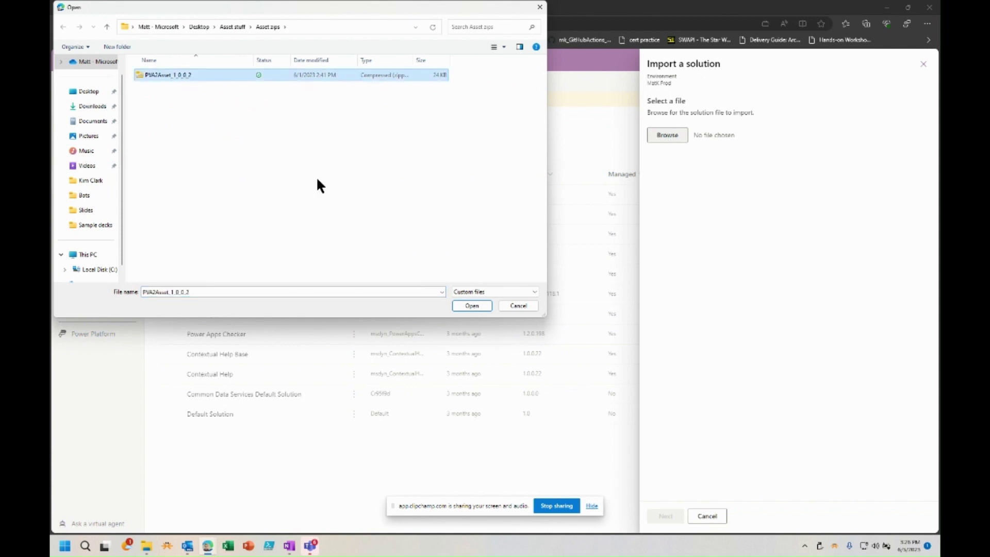
left_click(477, 308)
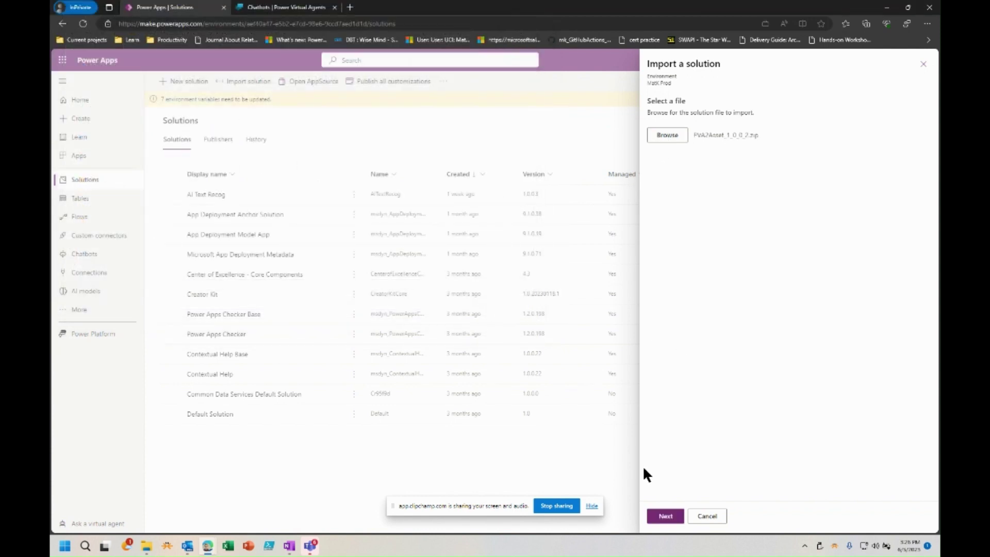
Step: Import the PVA2Asset solution with plugin steps and flows enabled, using the existing Teams and Office 365 connections
left_click(662, 517)
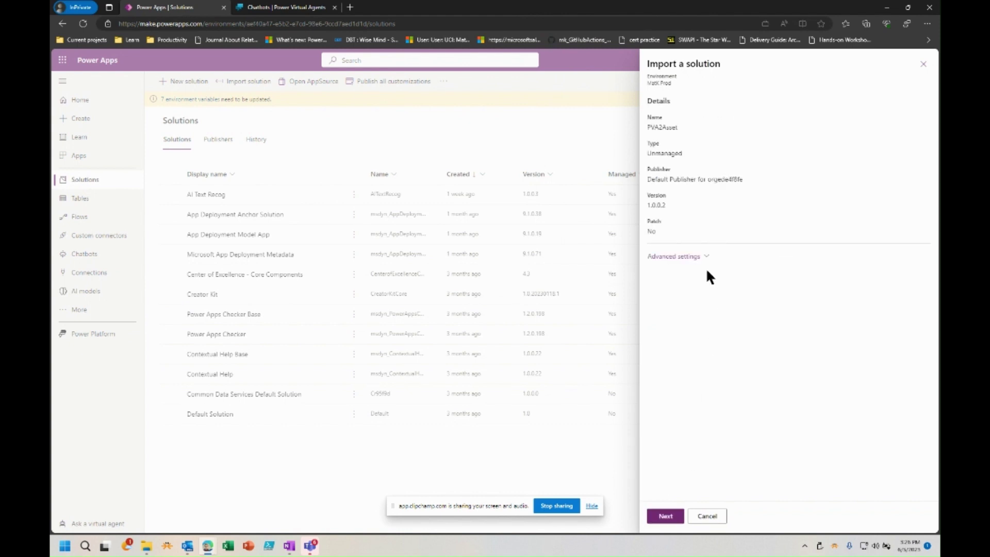
left_click(685, 256)
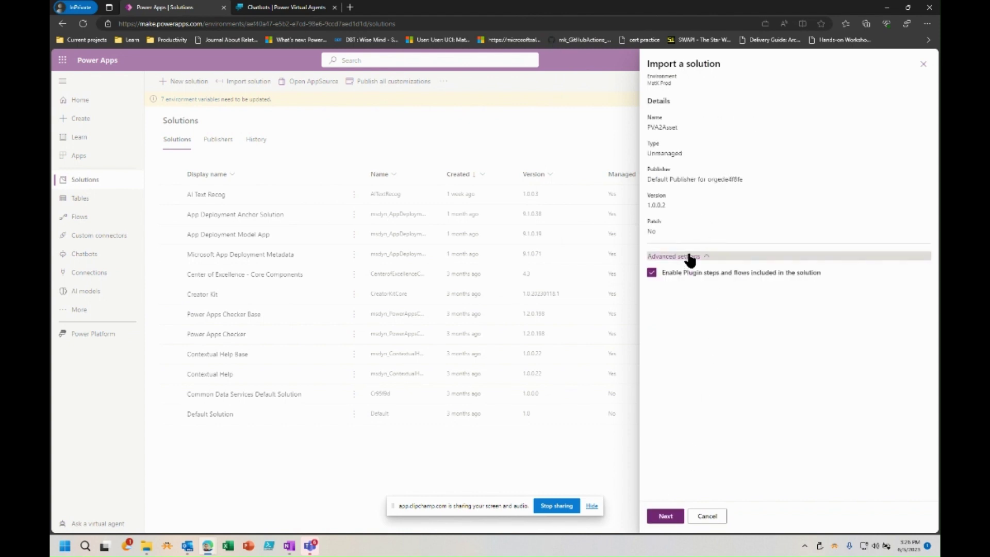
left_click(666, 516)
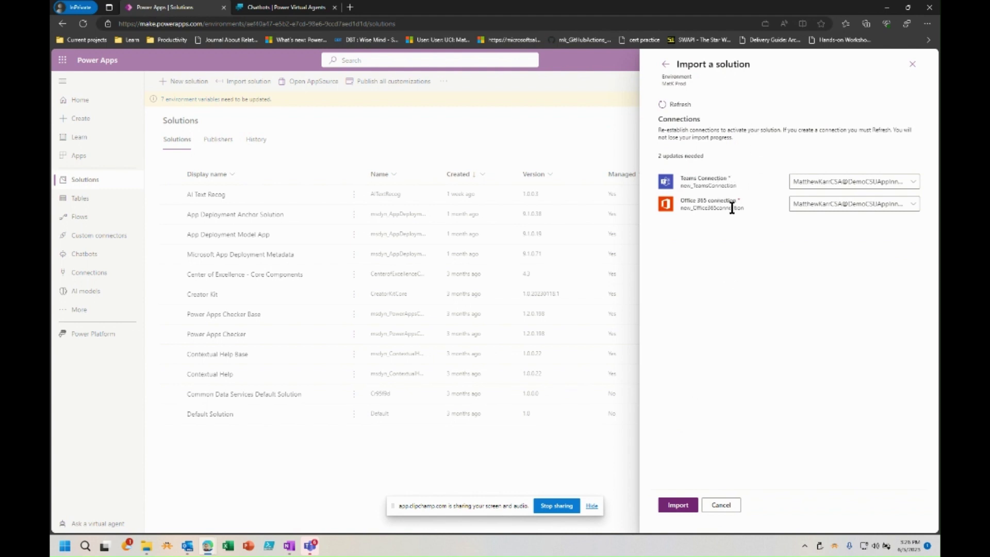
left_click(907, 189)
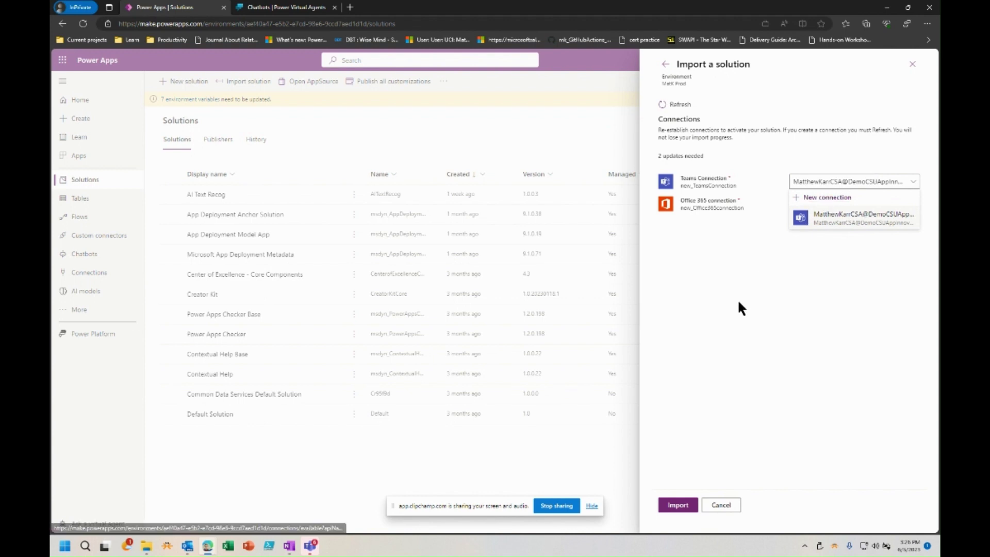
left_click(677, 505)
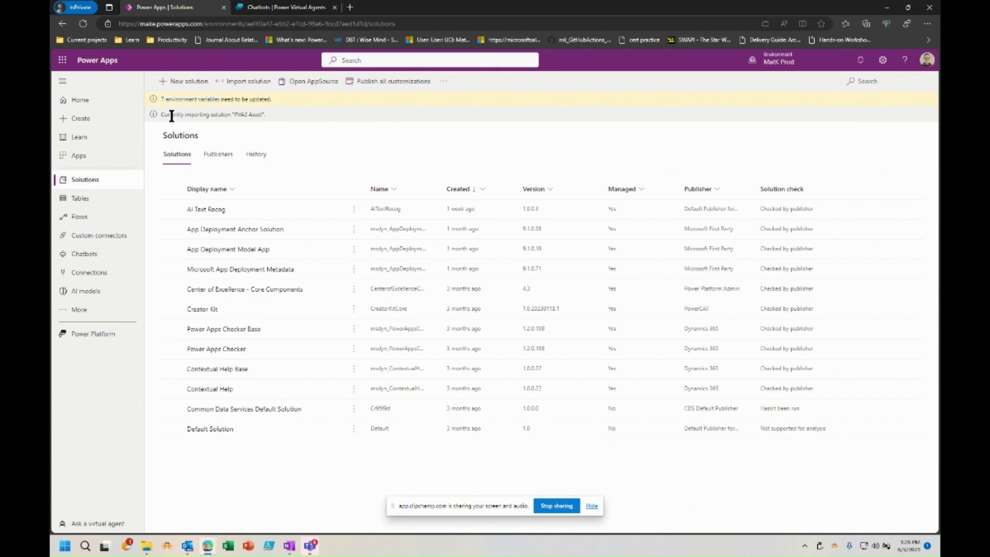
left_click_drag(172, 115, 267, 114)
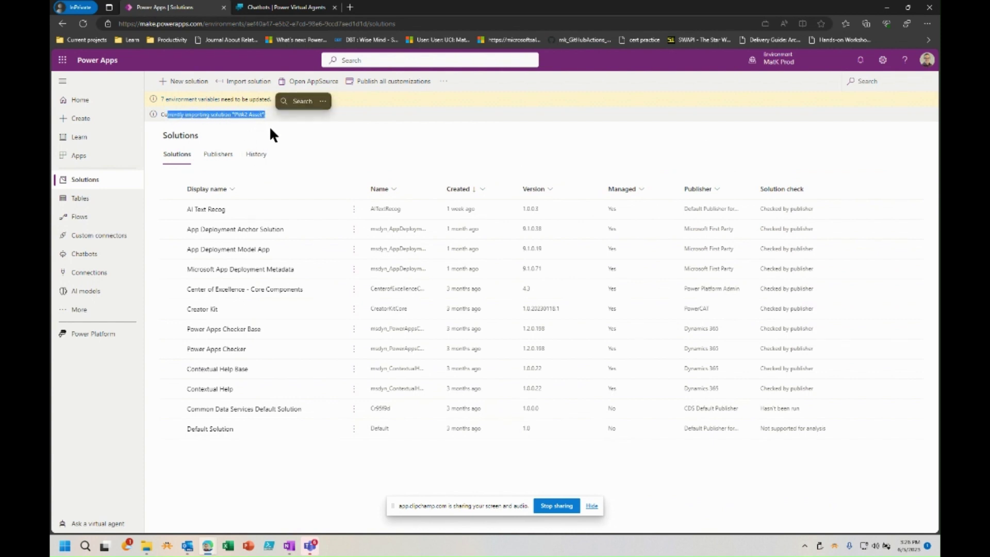
left_click(269, 126)
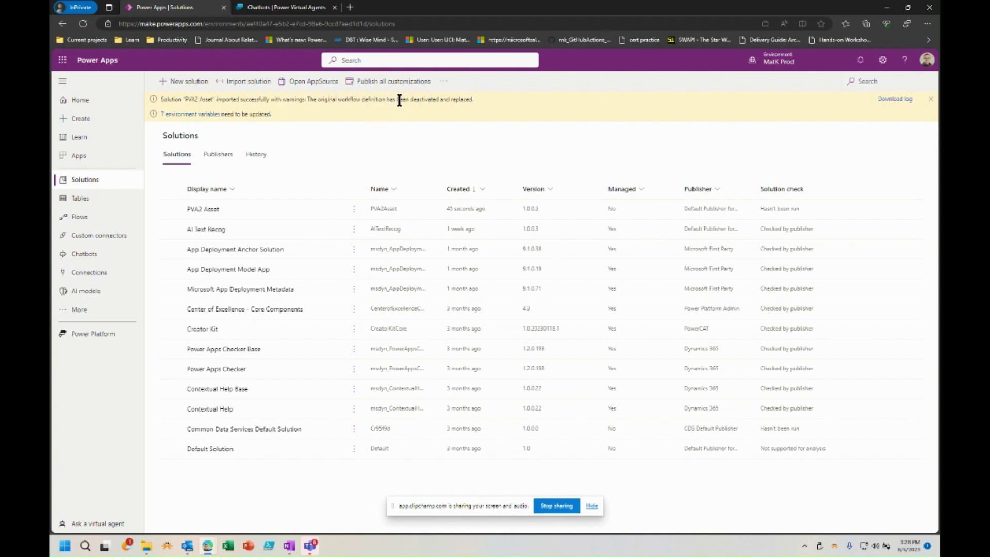
Step: Open the imported PVA2 Asset solution and review its cloud flows, connection references, chatbot subcomponents and chatbots
left_click(203, 210)
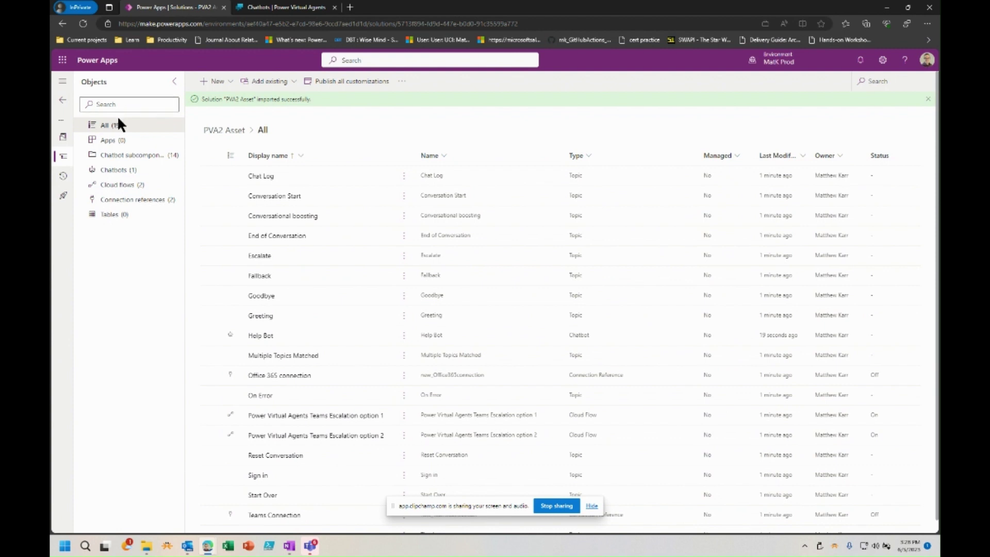
left_click(133, 185)
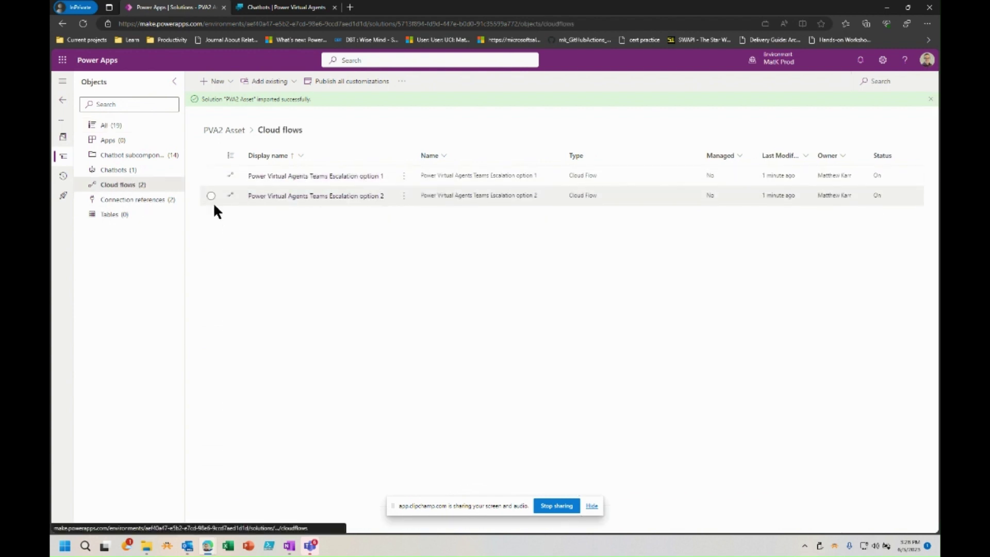
left_click(148, 200)
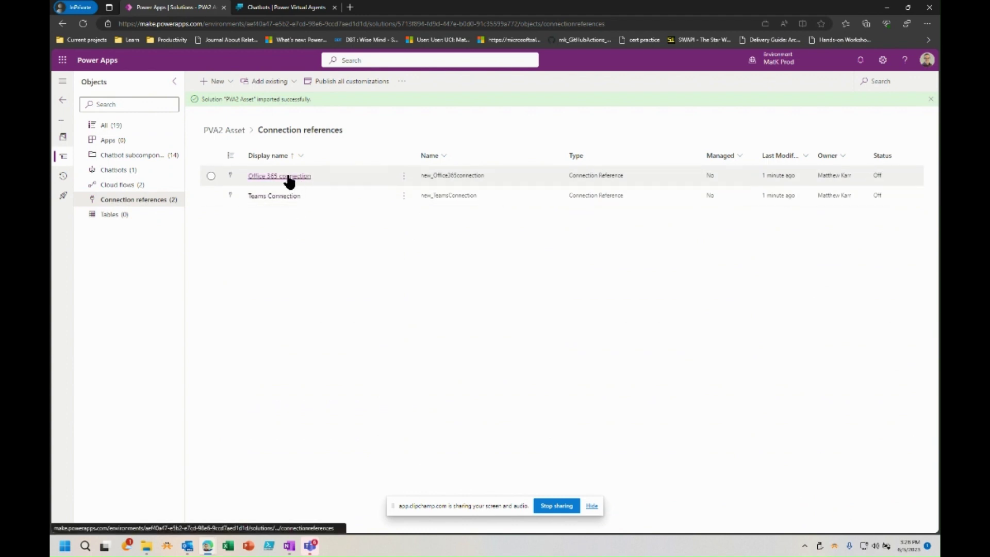
left_click(143, 158)
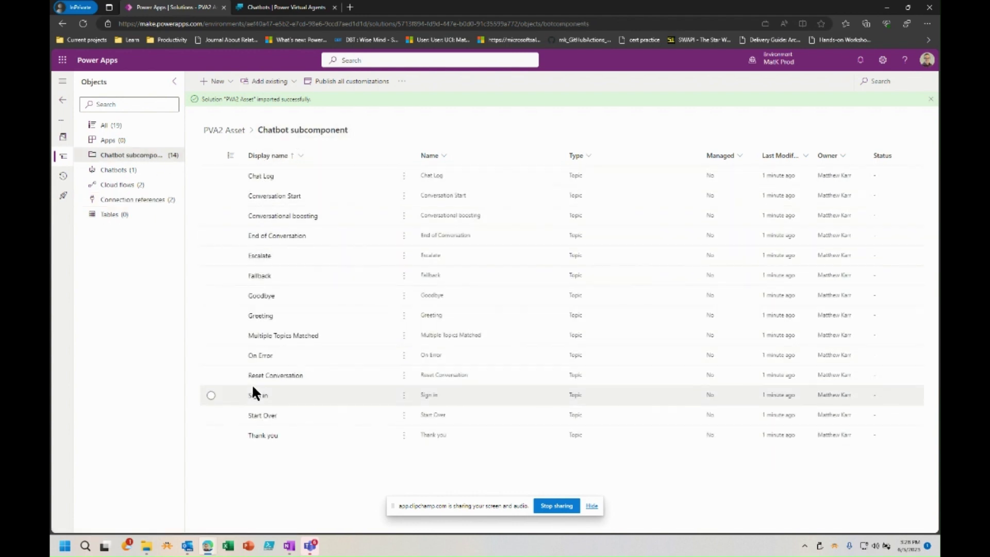
left_click(130, 174)
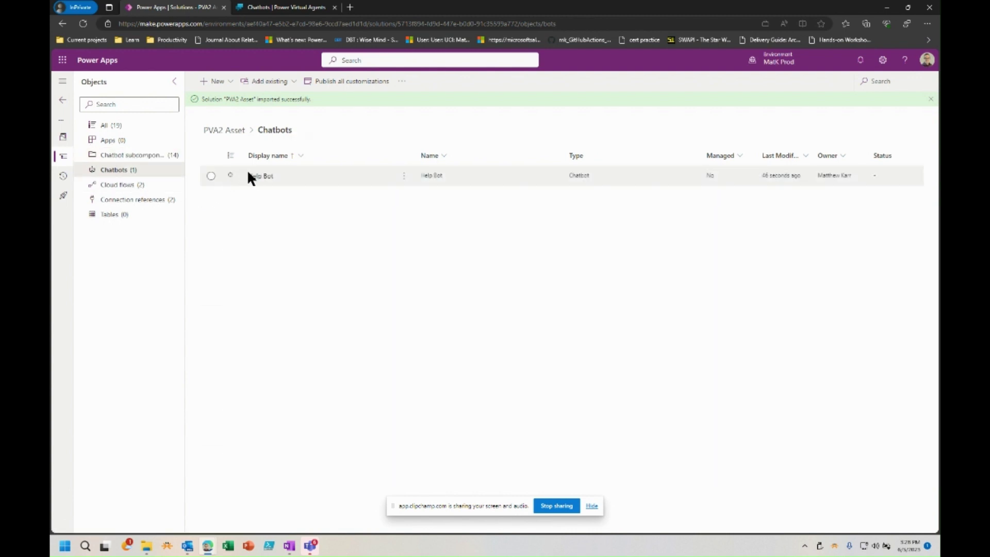
Step: Open the Help Bot chatbot and examine its Escalate system topic and Greeting custom topic
left_click(258, 176)
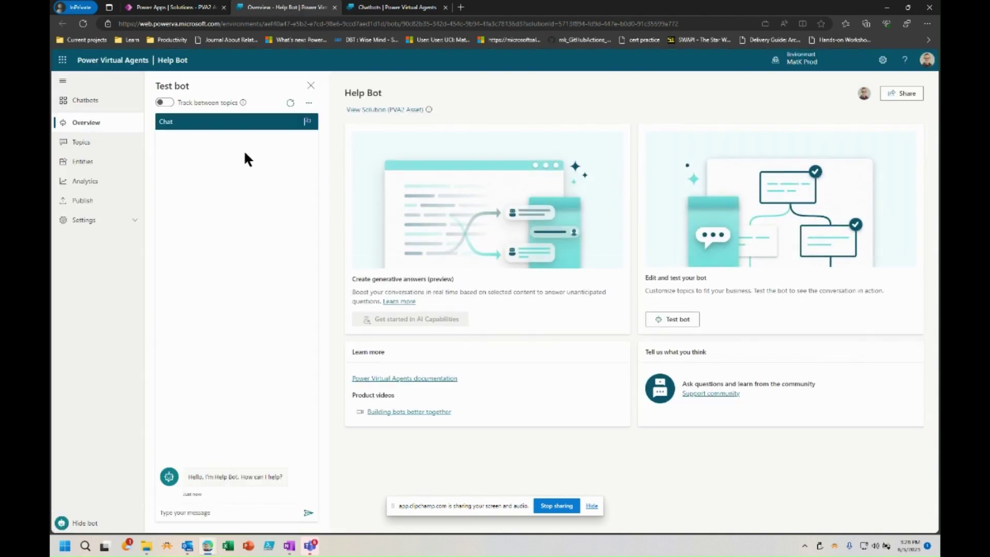
left_click(117, 150)
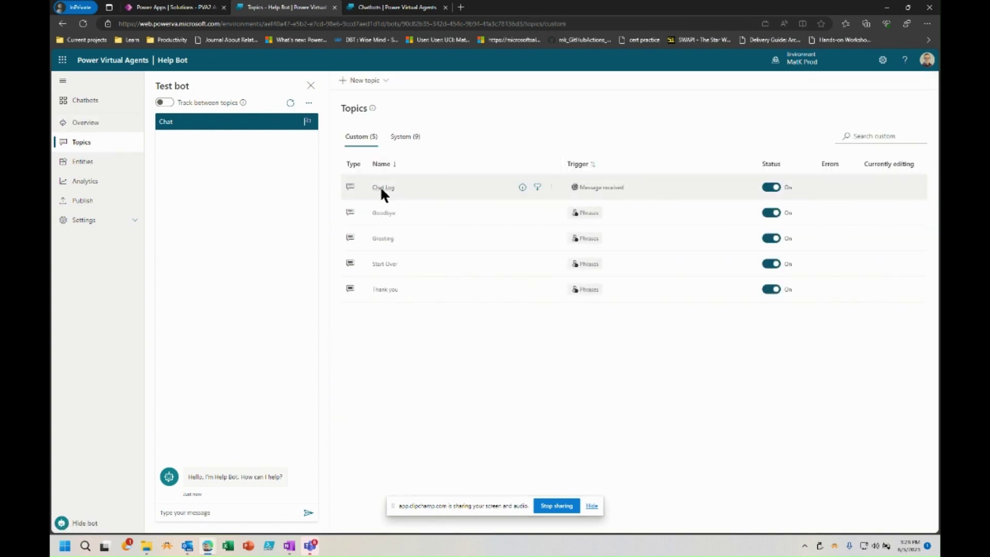
left_click(405, 136)
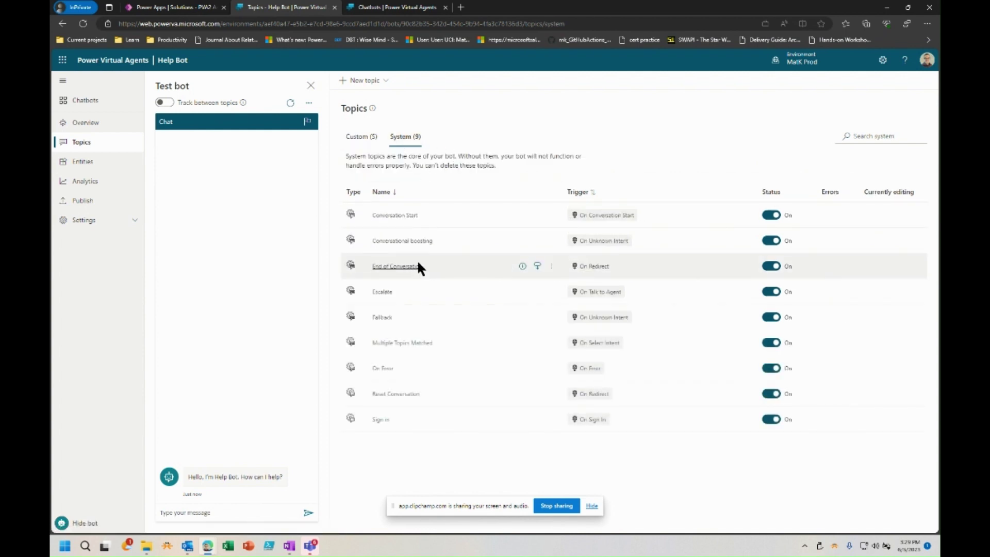
left_click(384, 292)
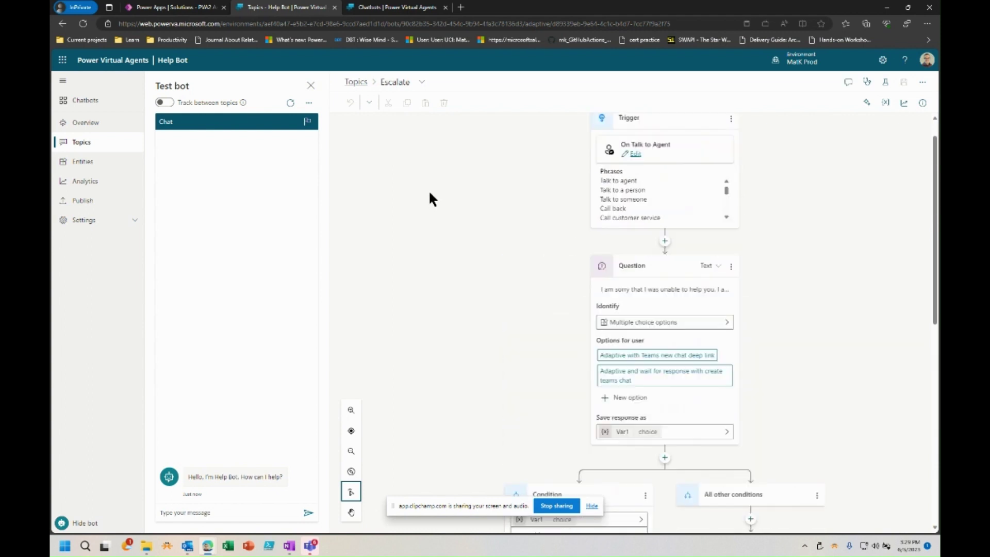
left_click(357, 83)
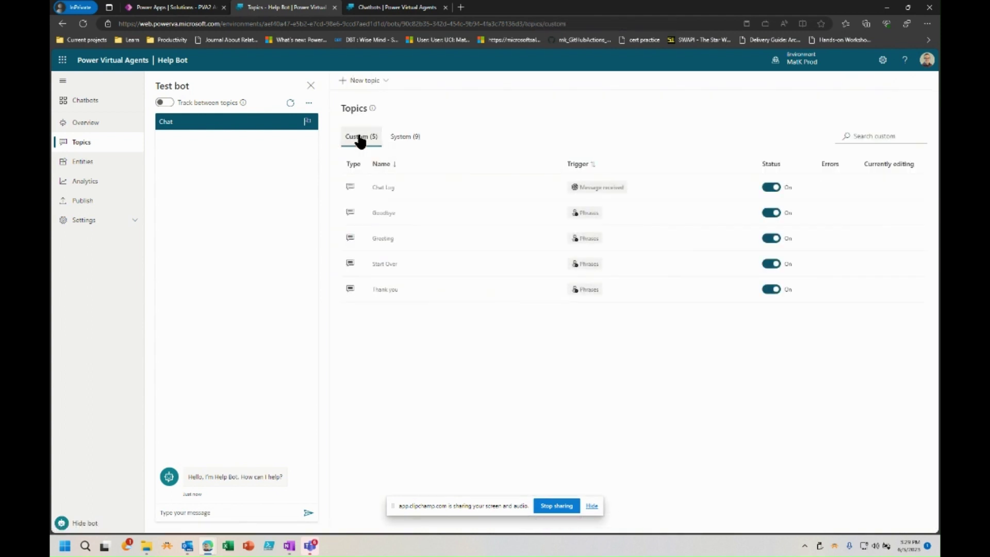
left_click(384, 239)
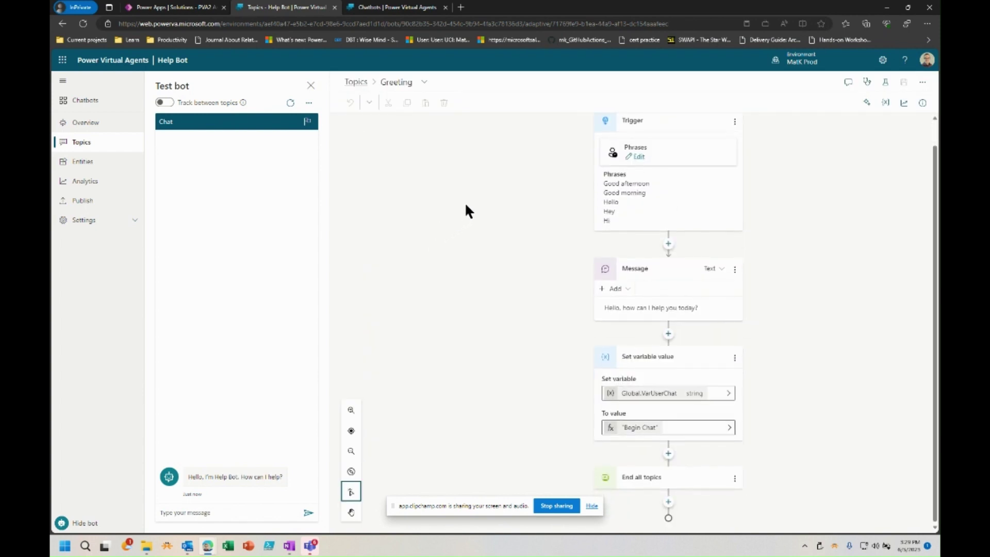
Step: Open Microsoft Teams in a new browser tab and return to the Help Bot's Greeting topic
left_click(248, 512)
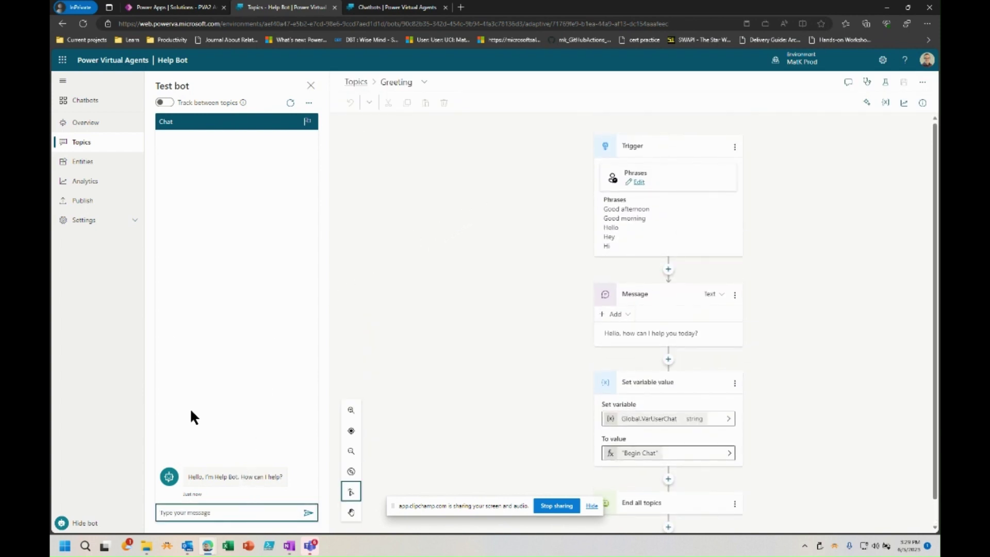
left_click(63, 60)
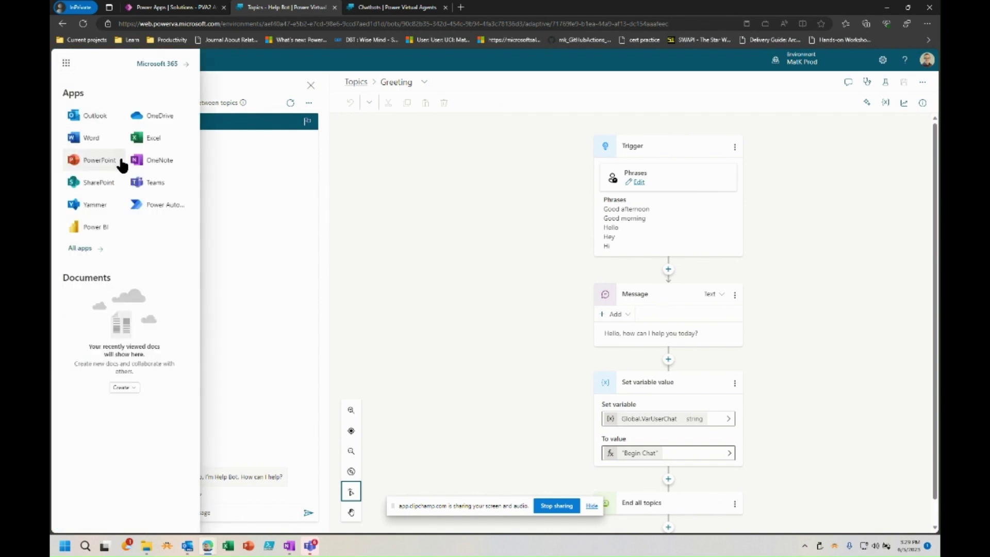
right_click(178, 190)
left_click(197, 200)
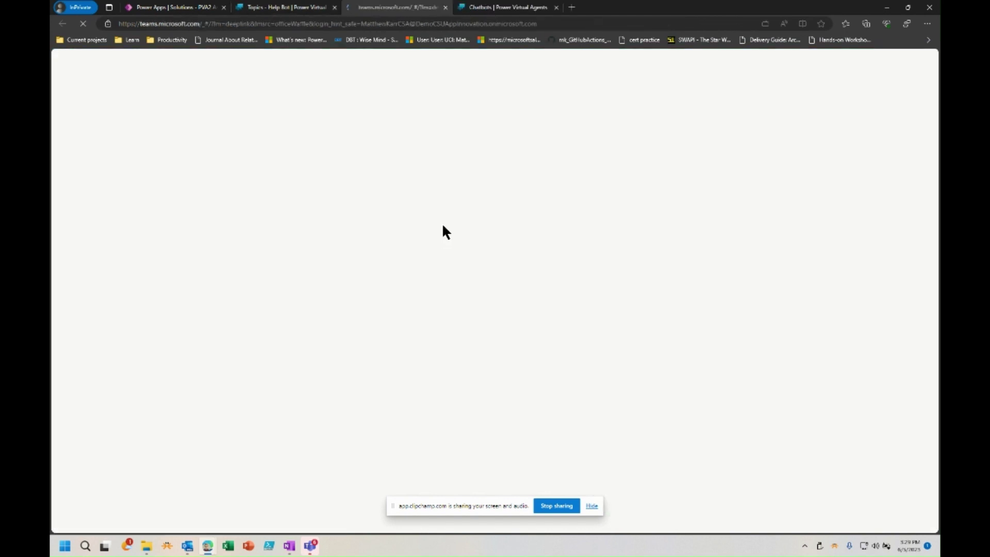
left_click(283, 7)
left_click(360, 246)
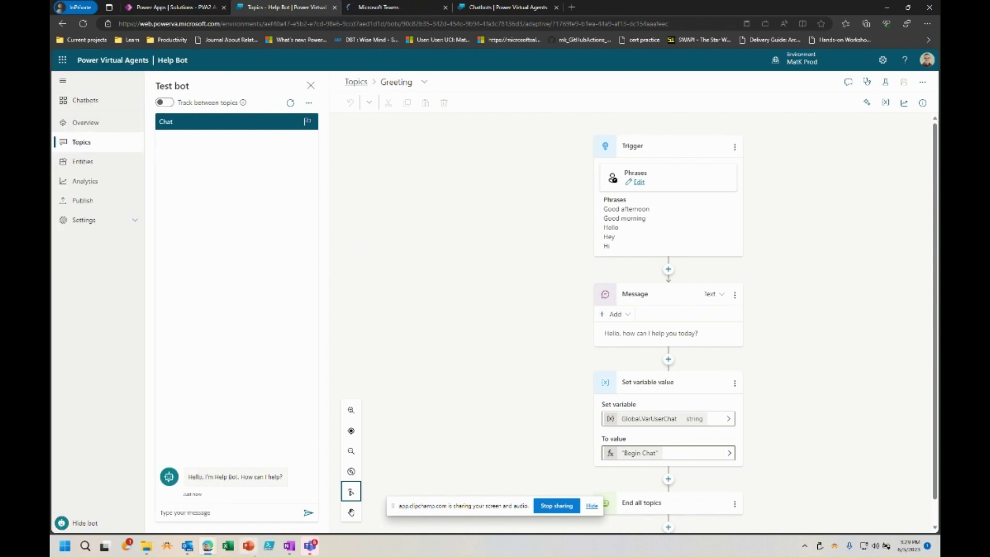
Step: Test the bot by sending it "Hi" and the question "Who is Luke Skywalker"
left_click(240, 513)
type("Hi")
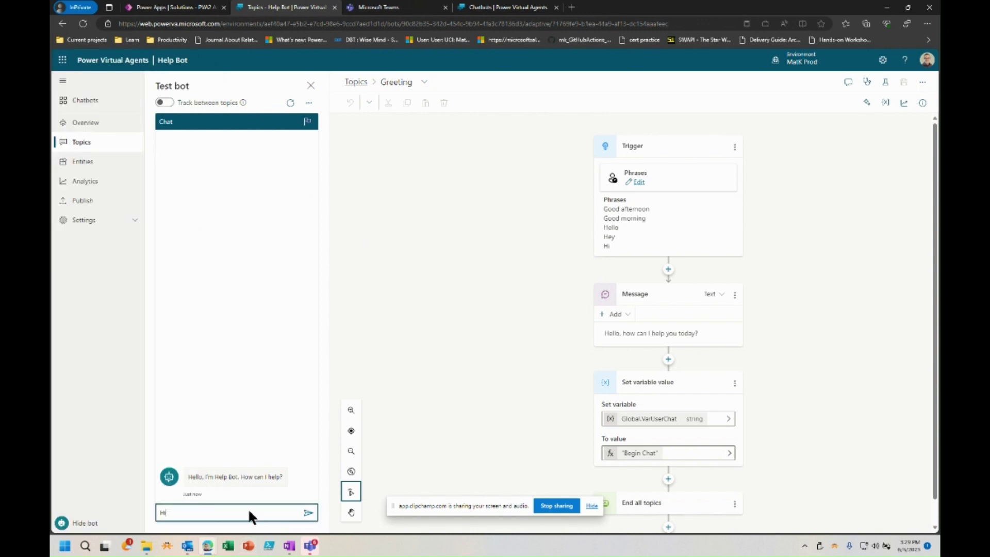
key("Return")
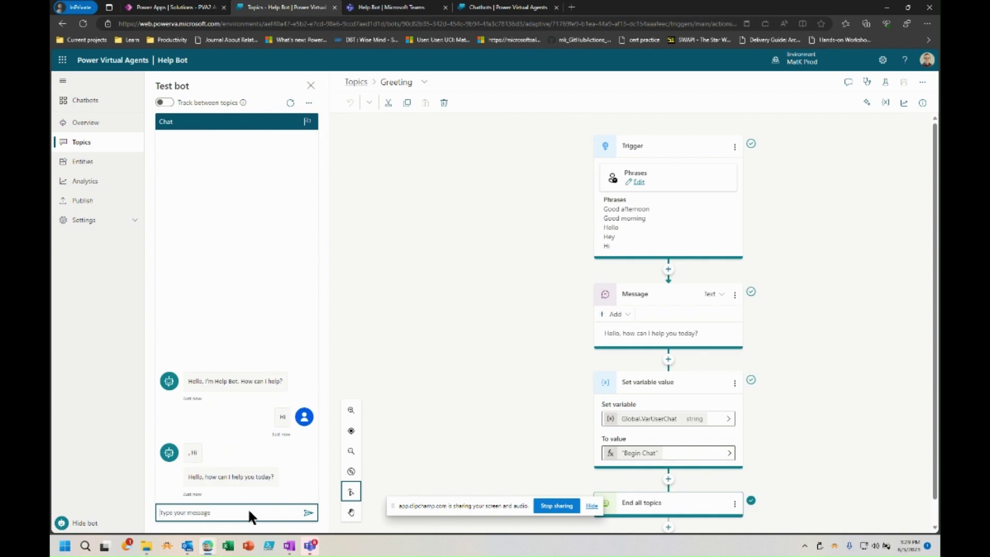
type("Who is Luke Skywalker")
key("Return")
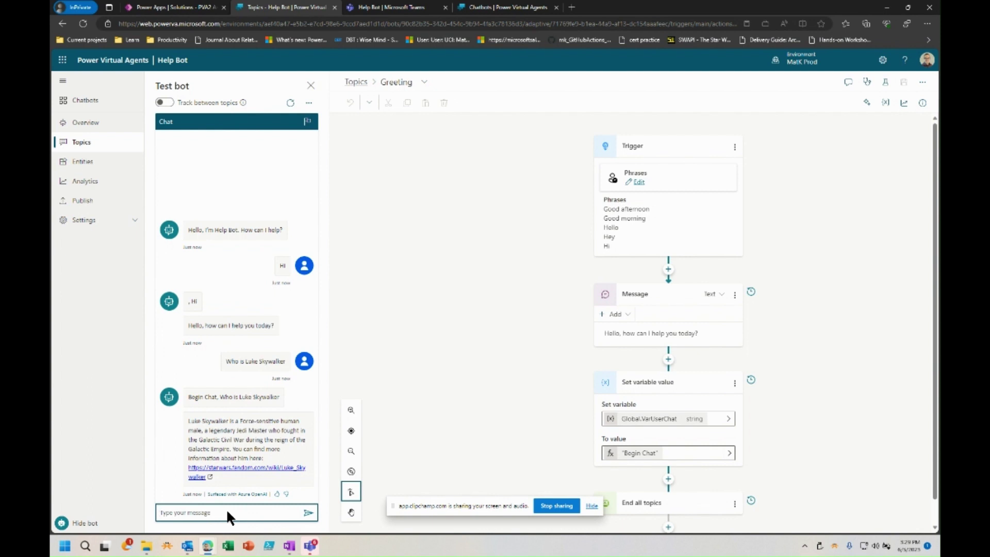
Step: Request escalation by sending "Agent" to the test bot and choose the "Adaptive with Teams new chat deep link" option
type("Agent")
key("Return")
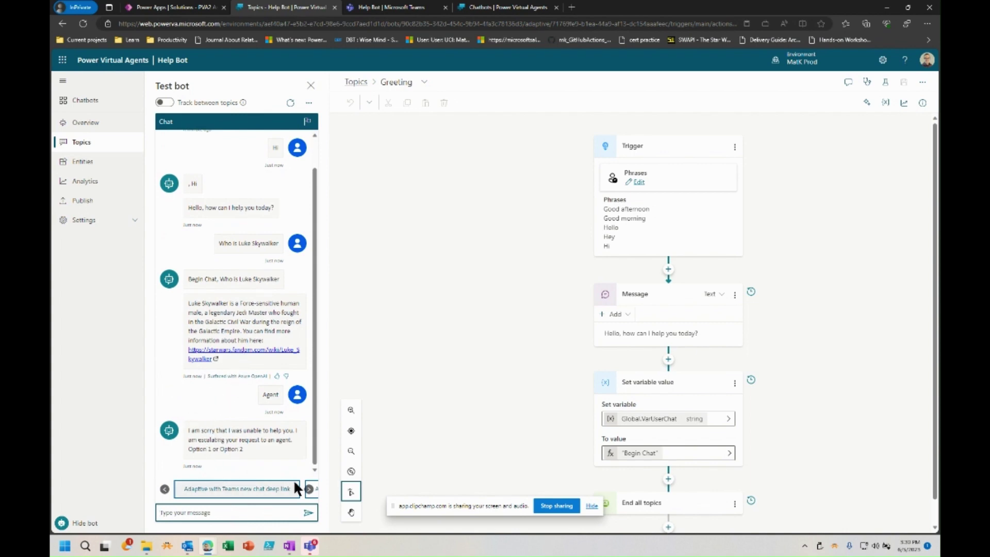
left_click(311, 490)
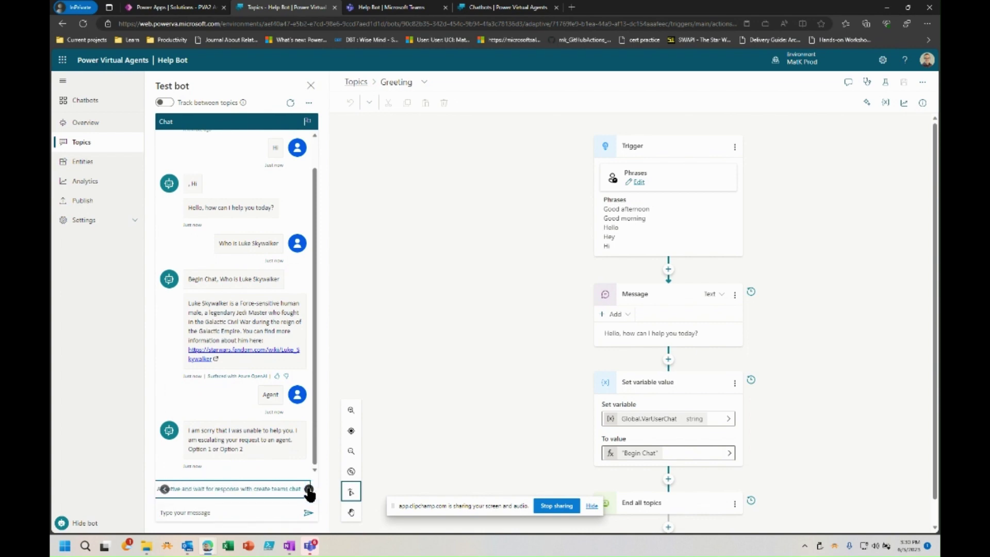
left_click(165, 490)
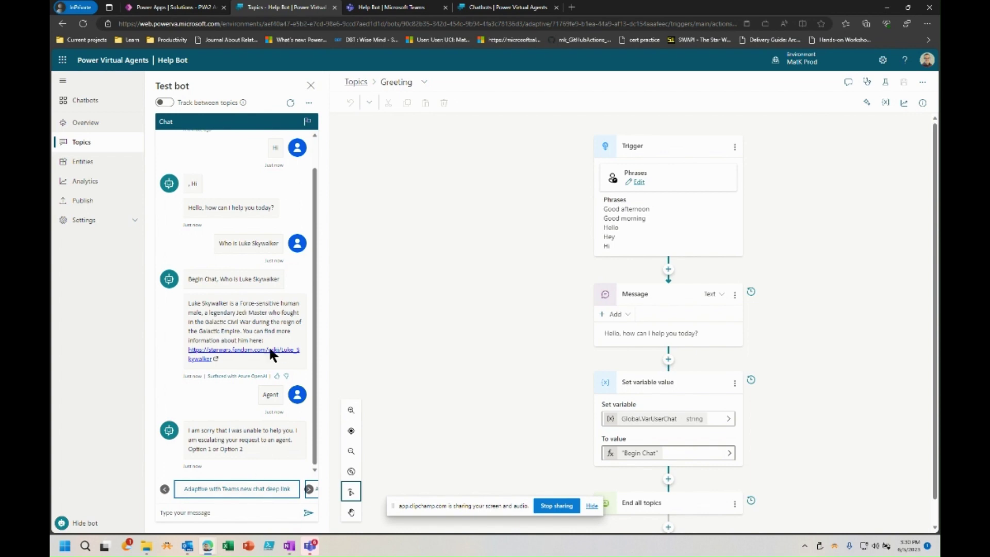
left_click(221, 487)
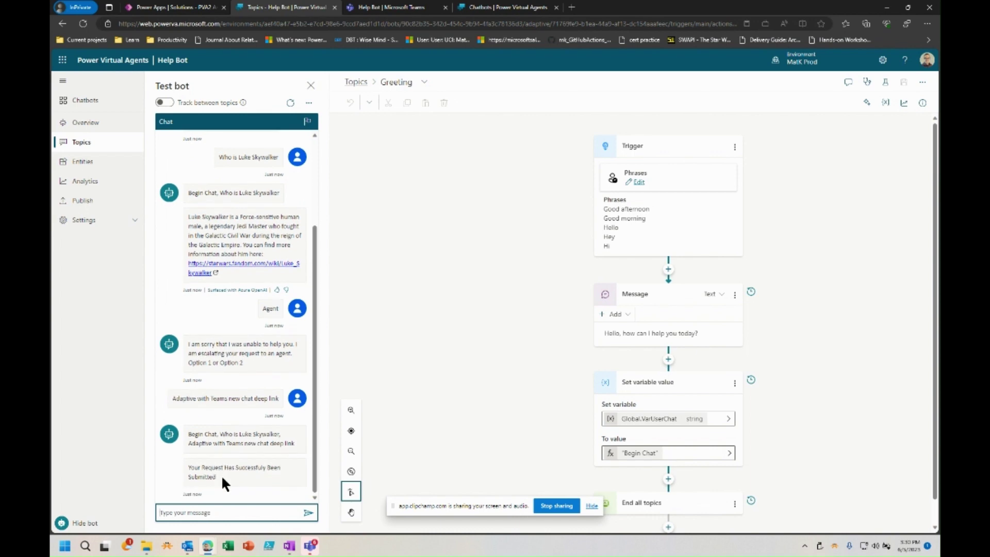
Step: Trace the bot's final reply to its message node in the Escalate topic and open the flow details of the preceding action
left_click_drag(221, 475, 190, 465)
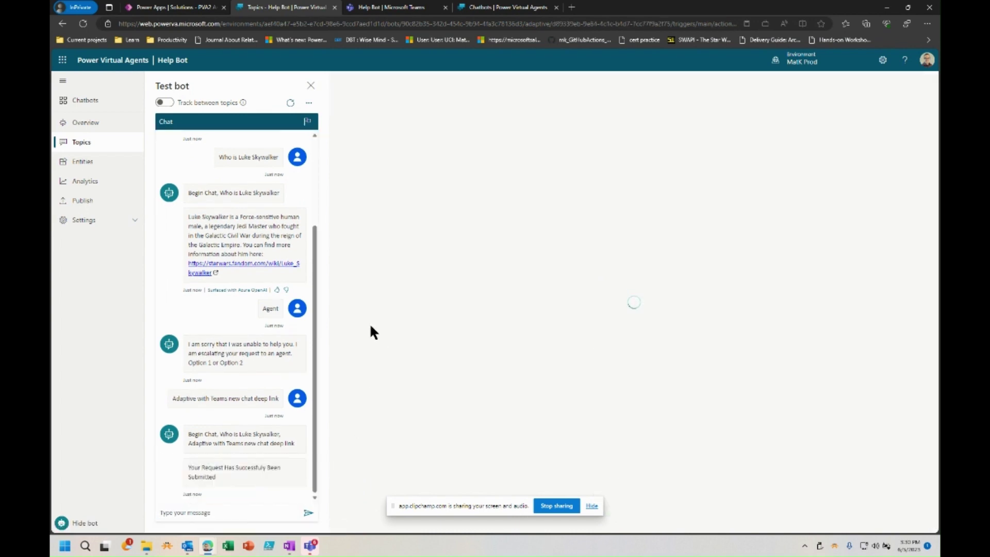
left_click(247, 459)
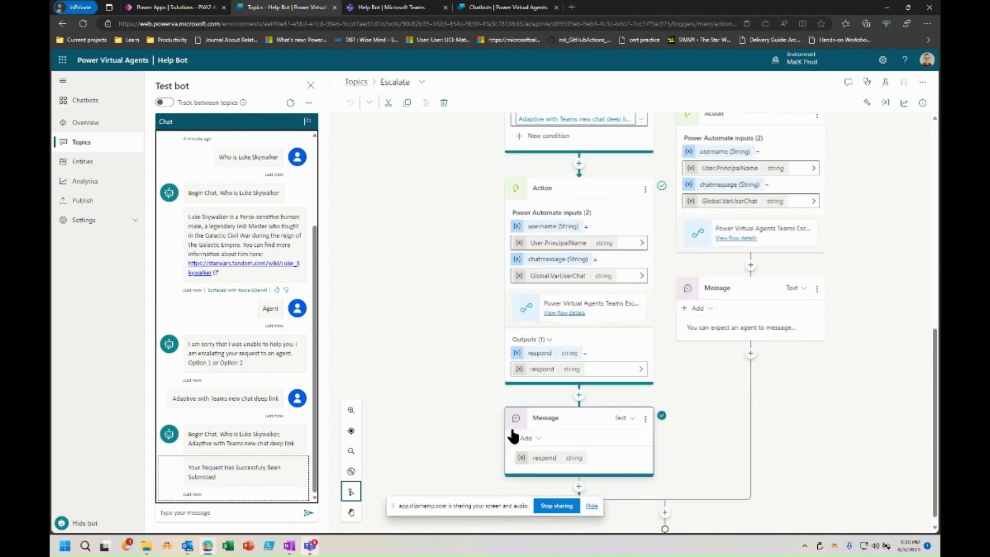
left_click(571, 302)
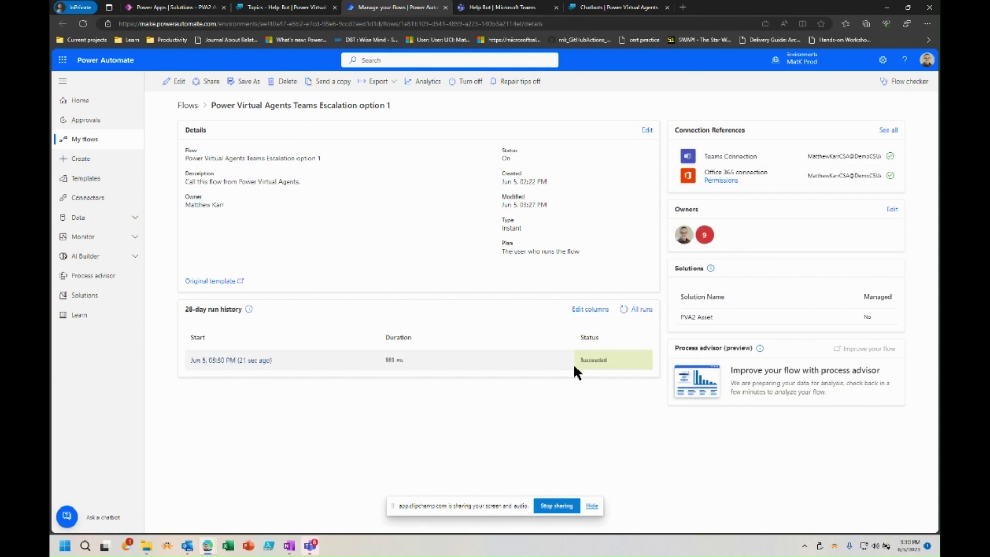
Step: Go back to the Help Bot's Escalate topic, briefly checking the Chatbots list of the PVA2 Asset solution
left_click(270, 6)
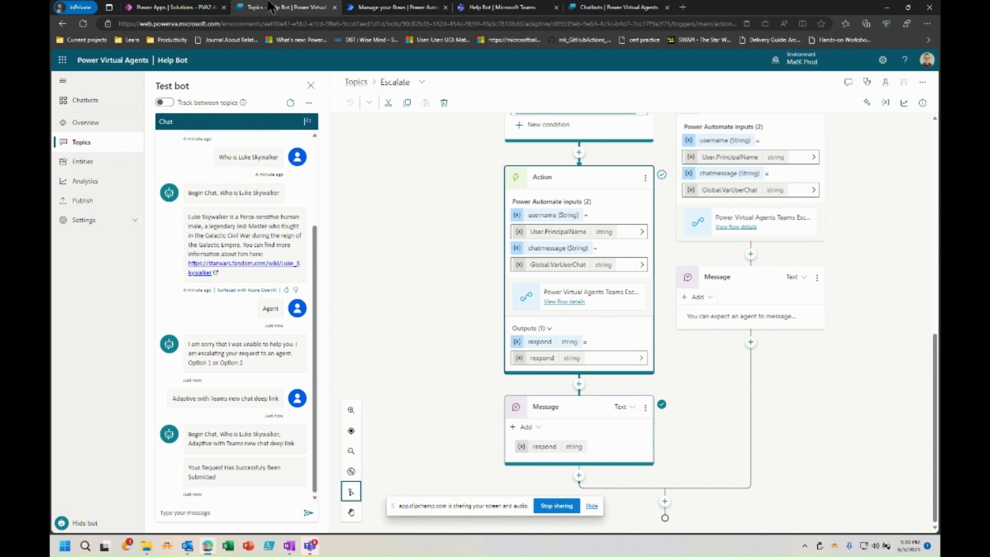
left_click(187, 8)
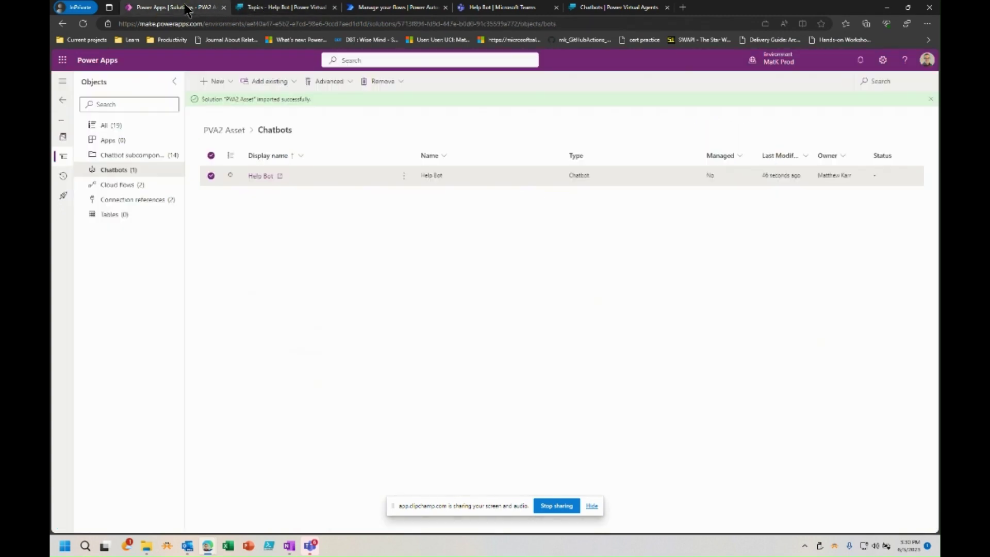
left_click(268, 7)
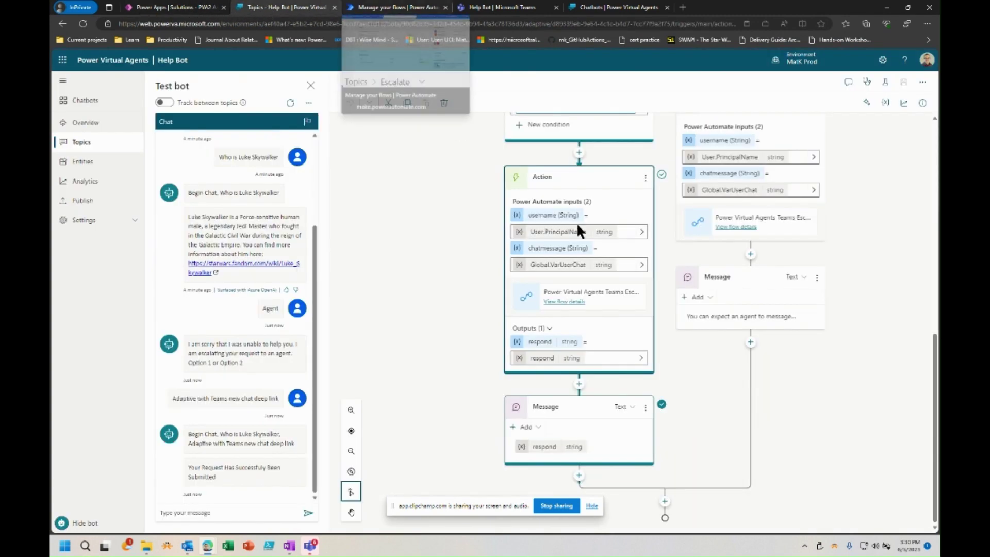